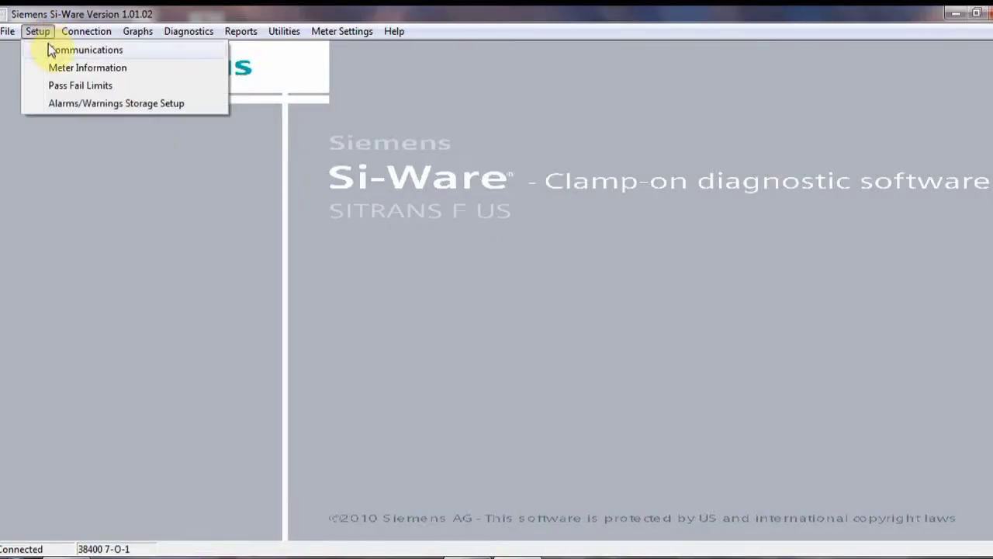
Review the communication settings and available baud rates, confirming 38400 baud, 7-O-1
{"action": "left_click", "coordinate": [46, 48]}
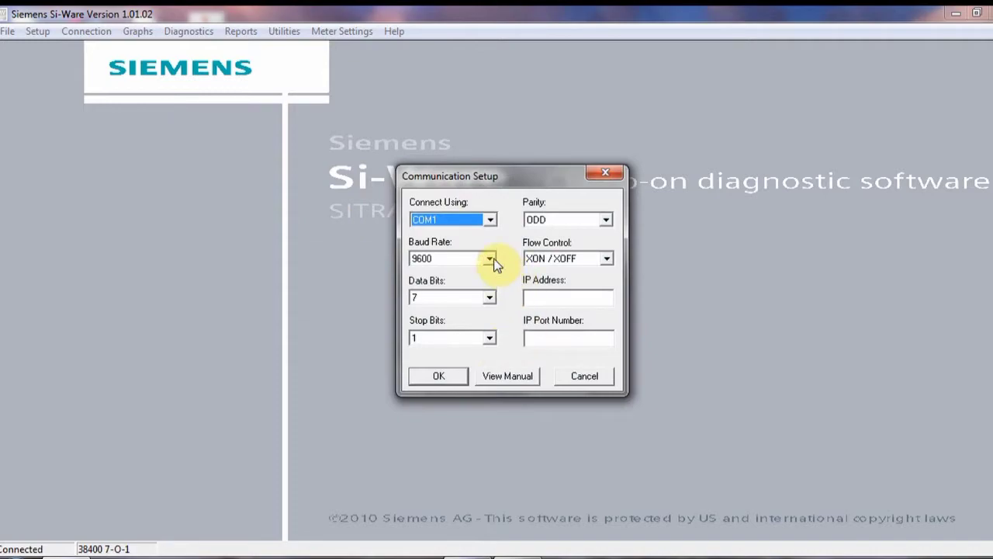
{"action": "left_click", "coordinate": [490, 259]}
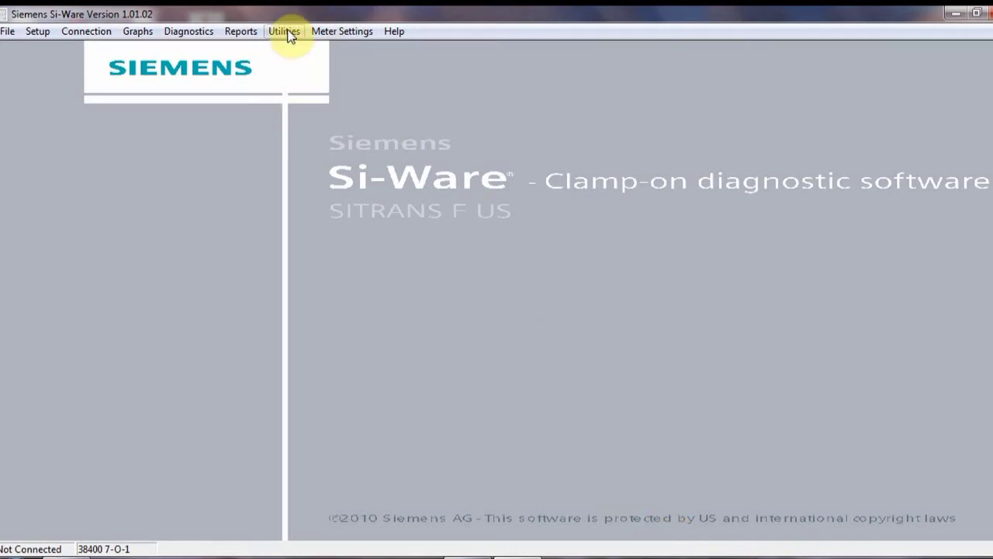
Start a terminal session, send 'menu', and enter the Clamp-on channel site setup
{"action": "left_click", "coordinate": [287, 33]}
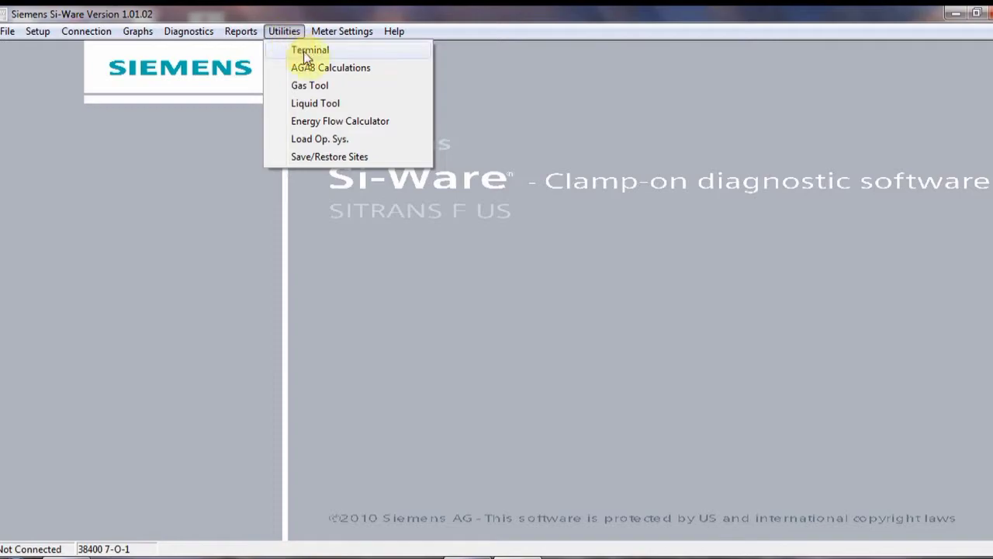
{"action": "left_click", "coordinate": [316, 54]}
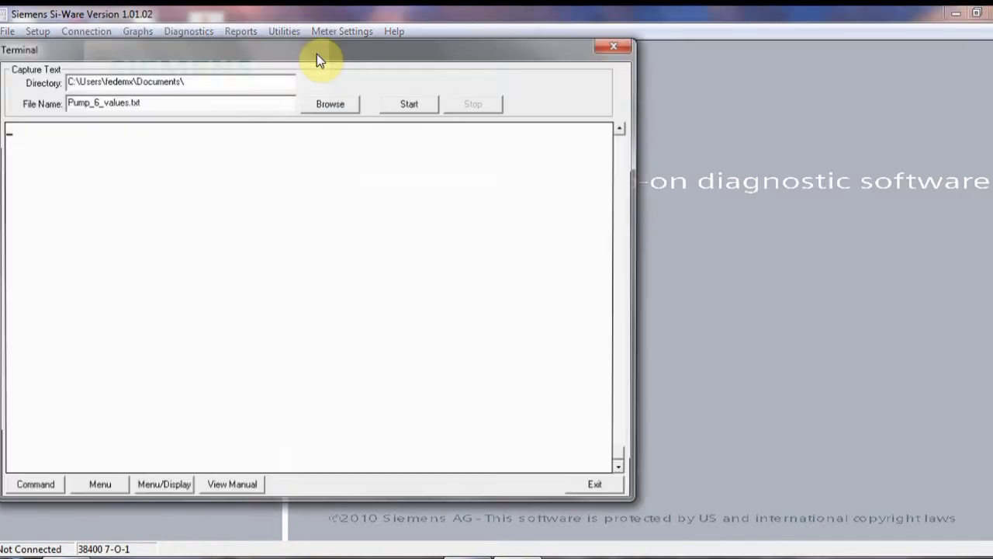
{"action": "type", "text": "men"}
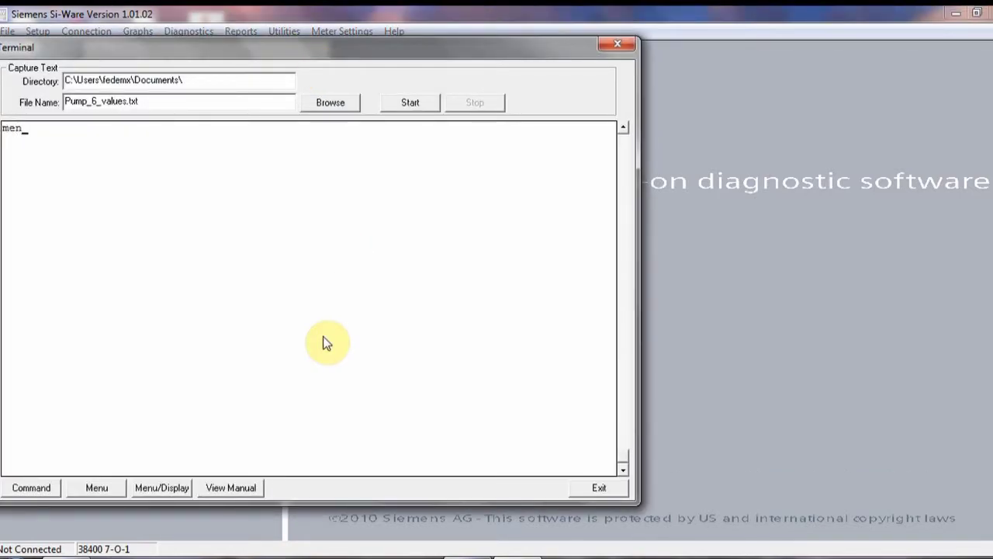
{"action": "type", "text": "u"}
{"action": "key", "text": "Return"}
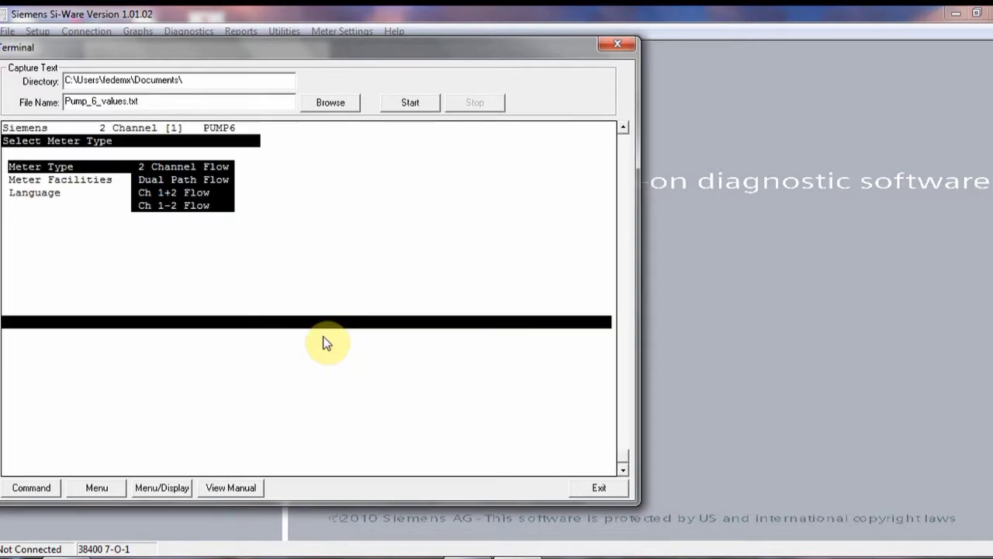
{"action": "key", "text": "Return"}
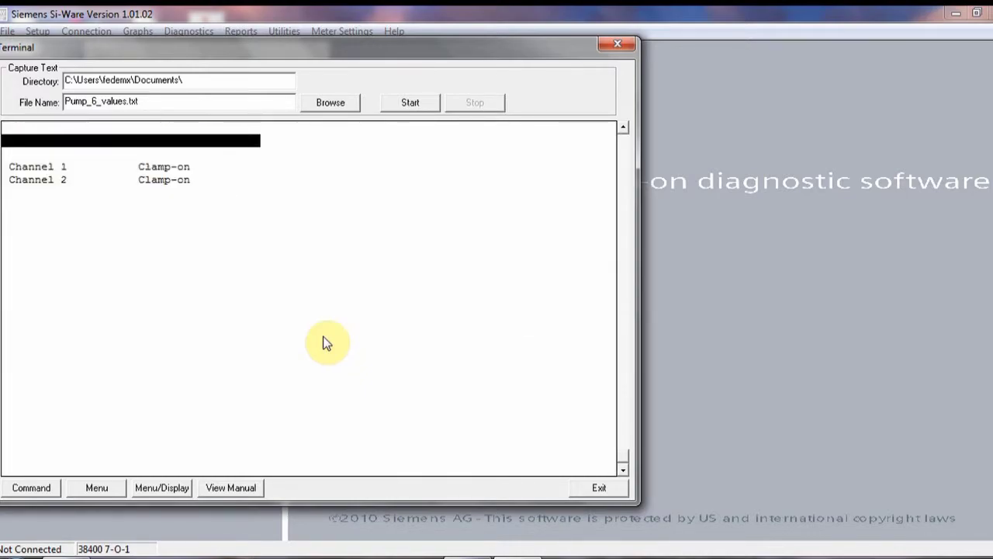
{"action": "key", "text": "Return"}
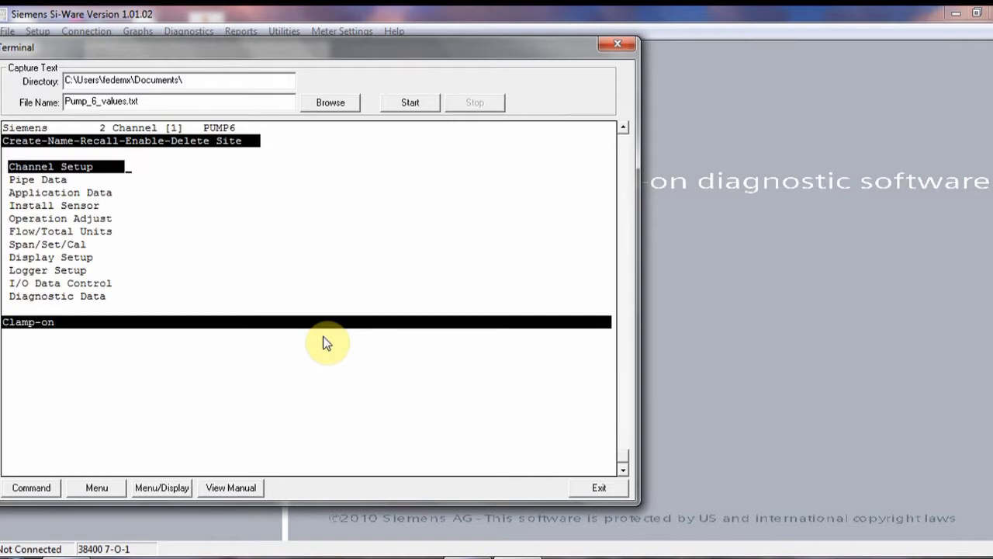
Browse the site setup and meter type menus, then clear the terminal screen
{"action": "key", "text": "Down"}
{"action": "key", "text": "Down"}
{"action": "key", "text": "Down"}
{"action": "key", "text": "Down"}
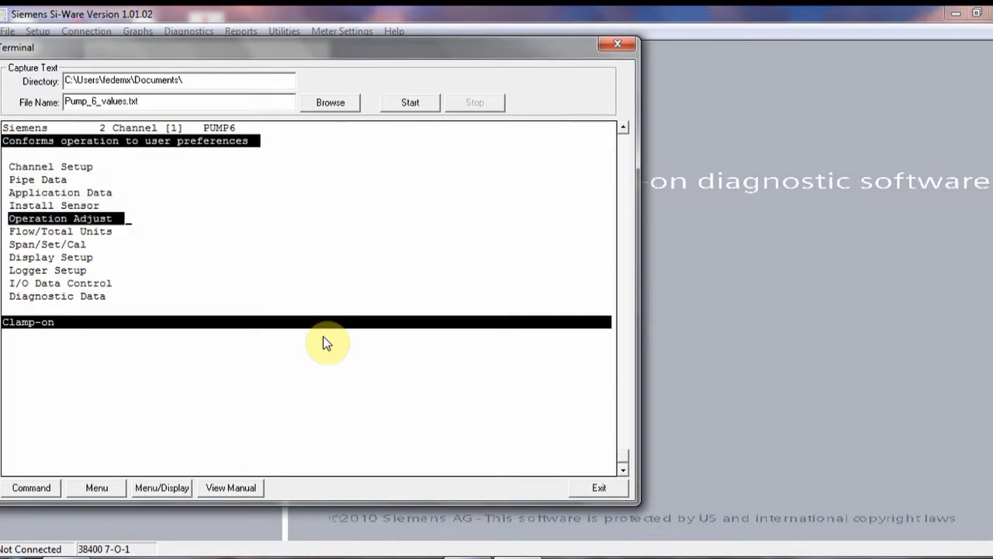
{"action": "key", "text": "Left"}
{"action": "key", "text": "Return"}
{"action": "key", "text": "Left"}
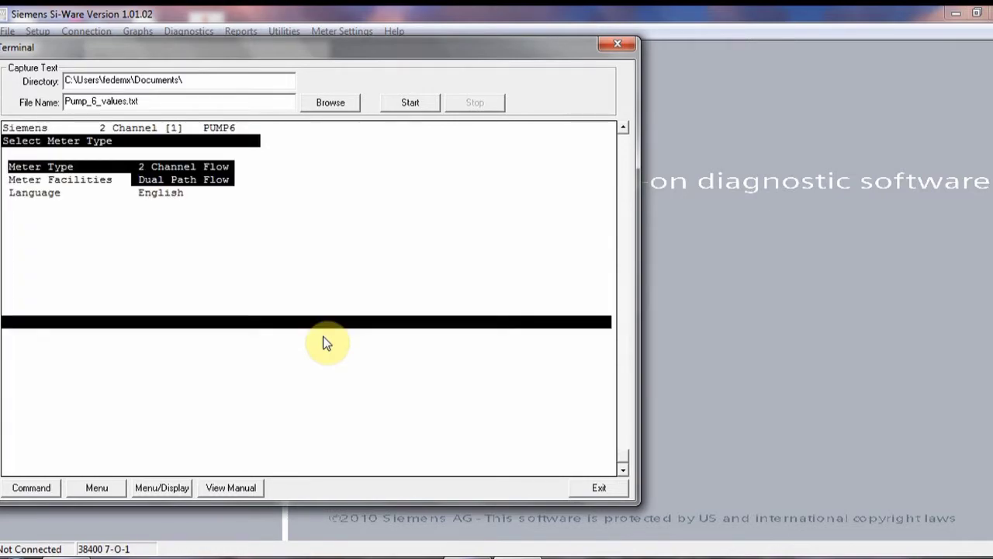
{"action": "key", "text": "Return"}
{"action": "key", "text": "Left"}
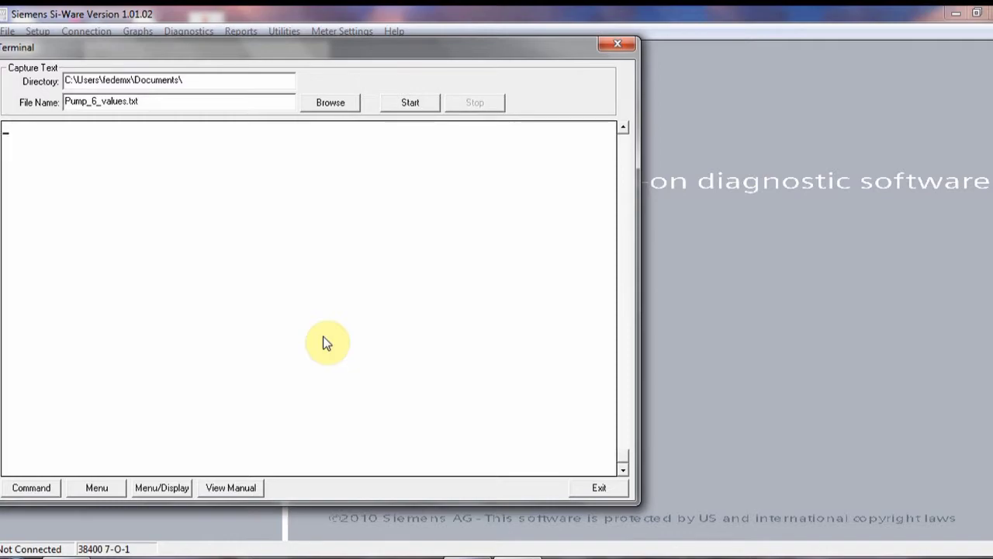
Enter 'logger', then in Pipe Data set the Pipe OD to 6.625 inches
{"action": "type", "text": "logger"}
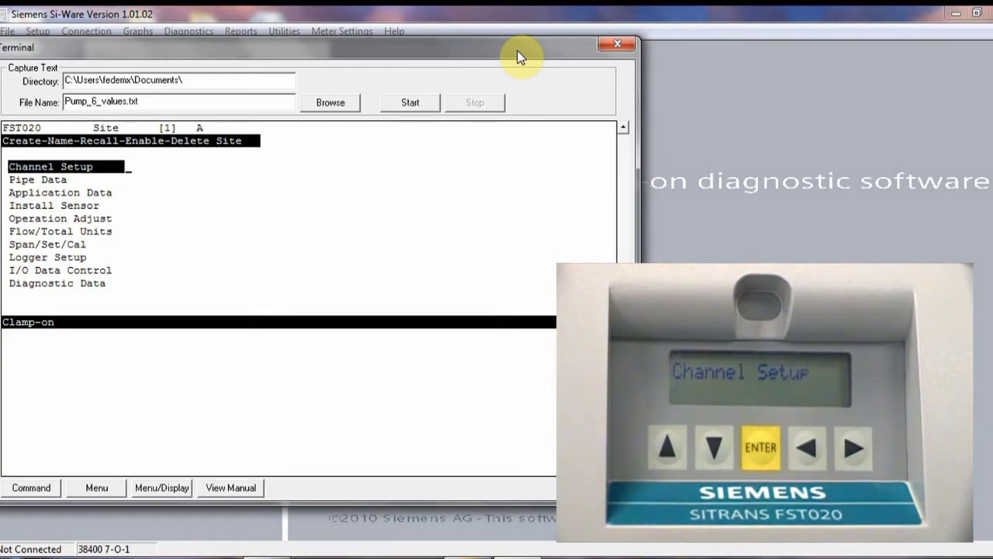
{"action": "key", "text": "Down"}
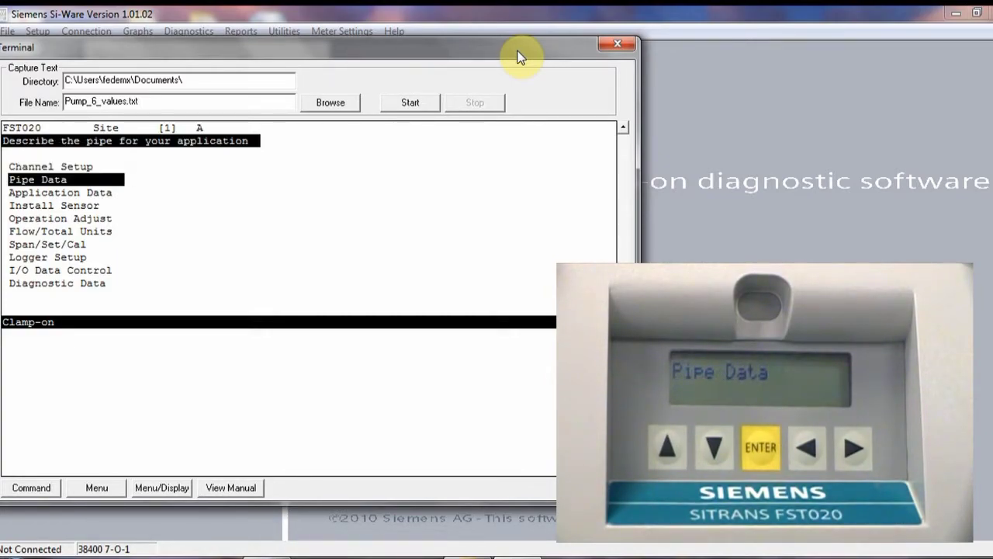
{"action": "key", "text": "Return"}
{"action": "key", "text": "Down"}
{"action": "key", "text": "Down"}
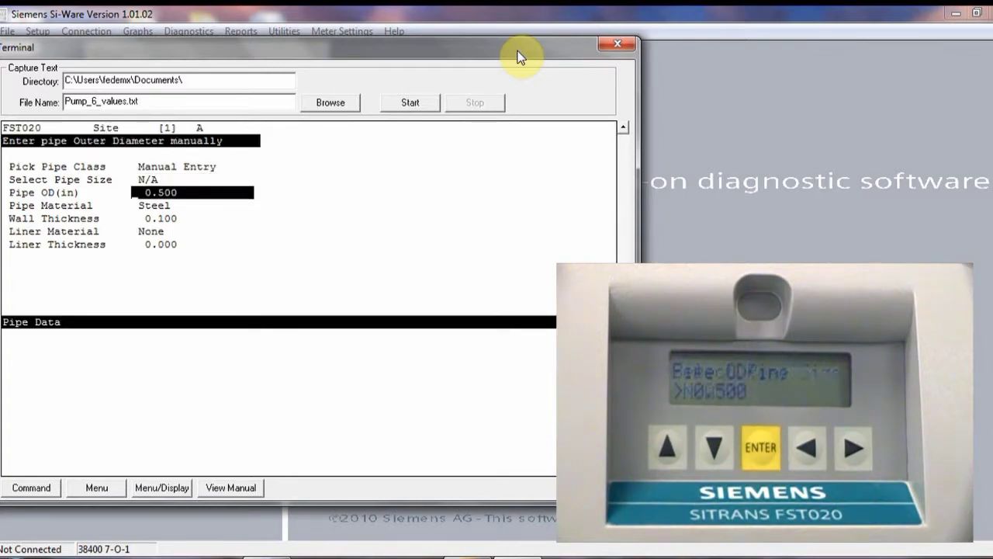
{"action": "key", "text": "Return"}
{"action": "type", "text": "6.6"}
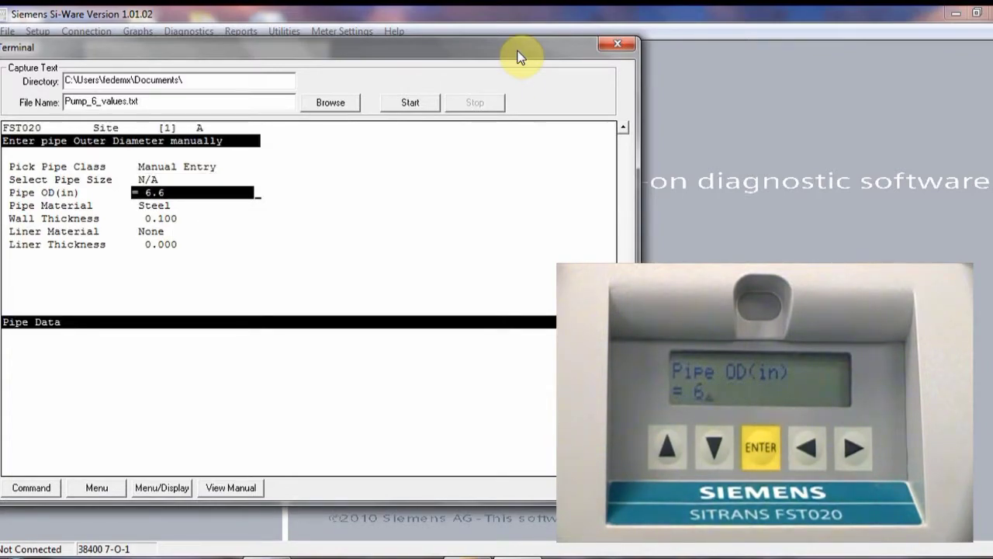
{"action": "type", "text": "25"}
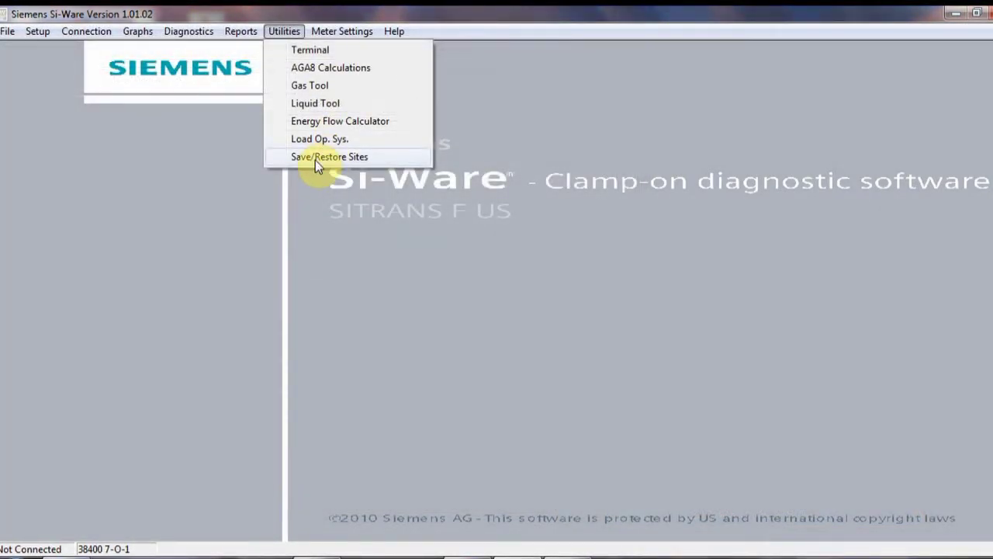
Open and close the Save/Restore Sites and AGA8 Calculations tools
{"action": "left_click", "coordinate": [315, 160]}
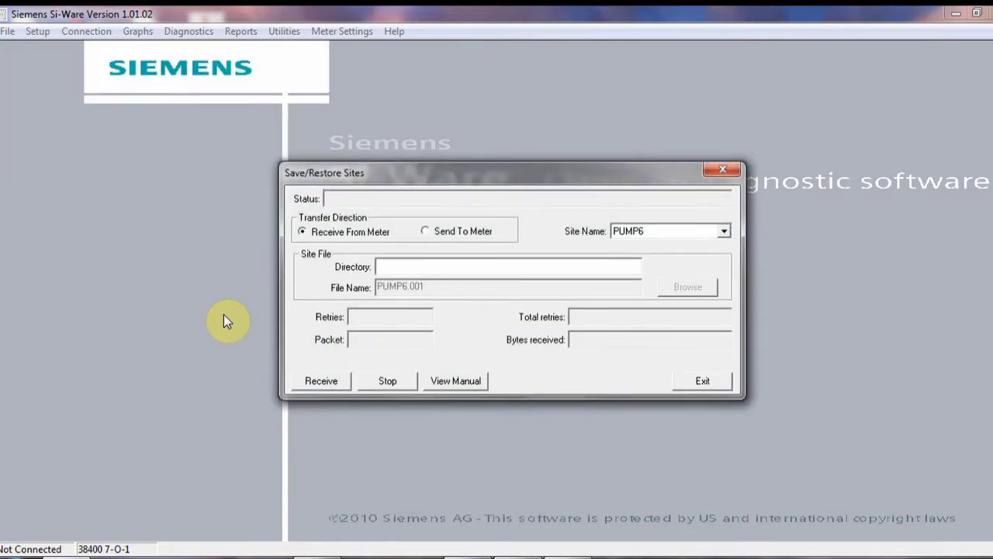
{"action": "left_click", "coordinate": [725, 380]}
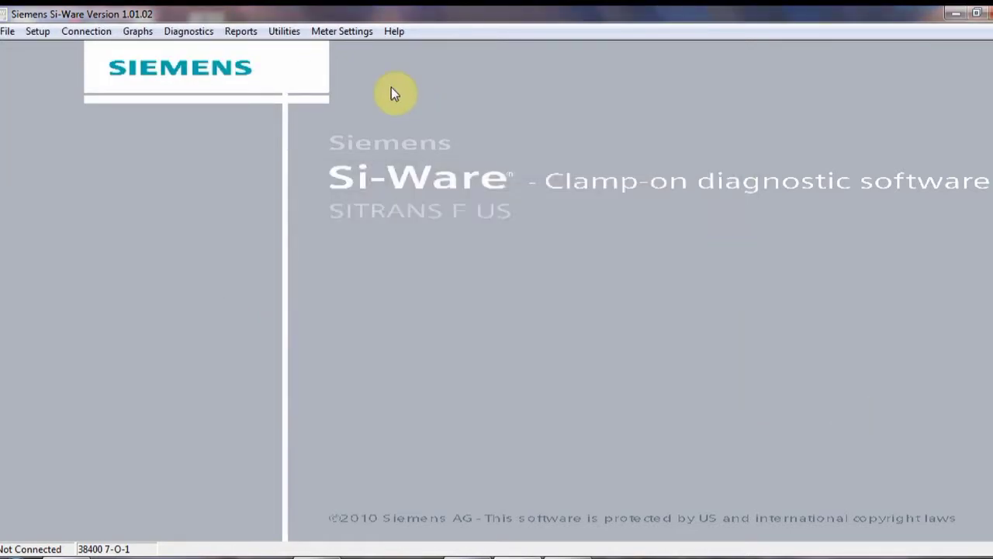
{"action": "left_click", "coordinate": [278, 31]}
{"action": "left_click", "coordinate": [300, 71]}
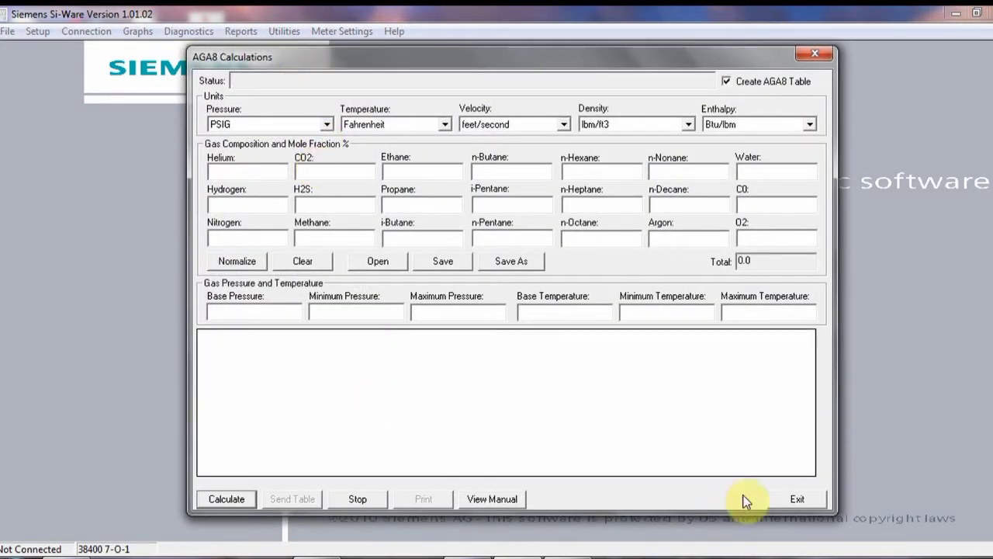
{"action": "left_click", "coordinate": [793, 501]}
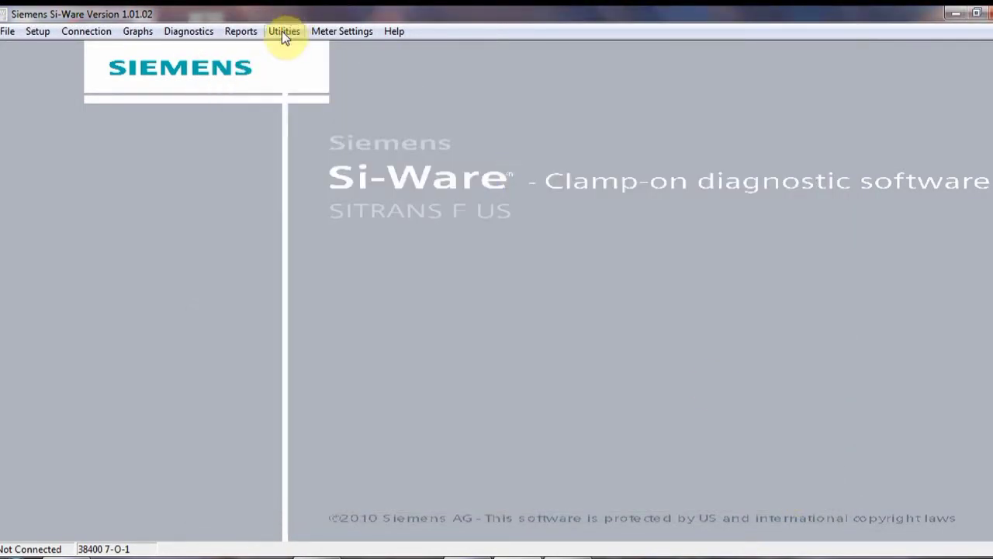
Calculate Liquid Tool sensor recommendations for the 12.75-inch steel water pipe
{"action": "left_click", "coordinate": [282, 31]}
{"action": "left_click", "coordinate": [320, 103]}
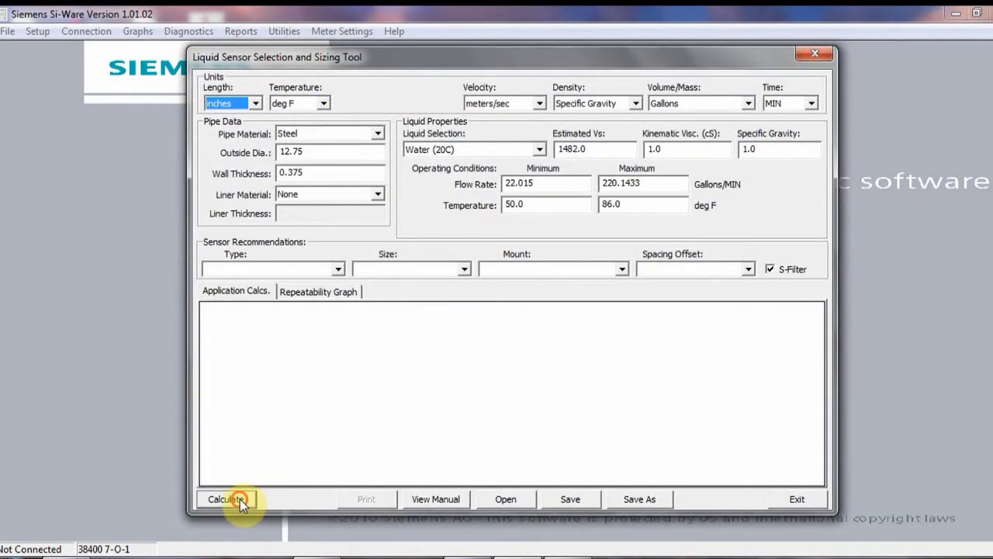
{"action": "left_click", "coordinate": [240, 501]}
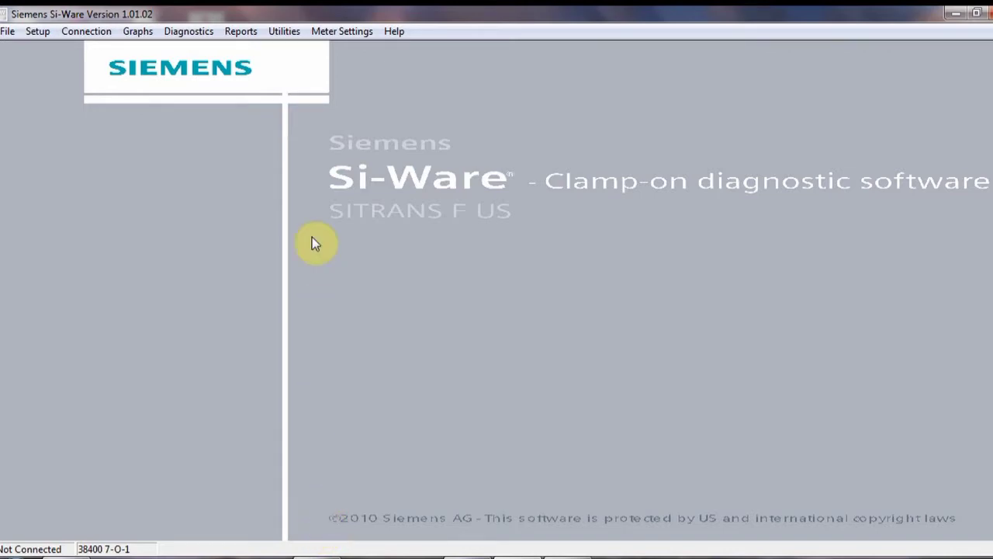
Connect to the flow meter under the location tag 'pump9'
{"action": "left_click", "coordinate": [92, 36]}
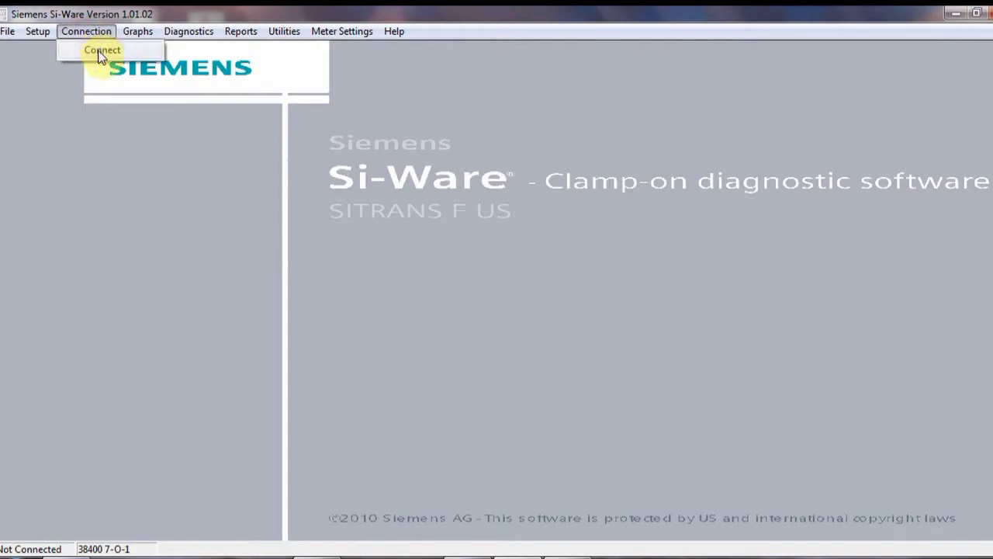
{"action": "left_click", "coordinate": [99, 52]}
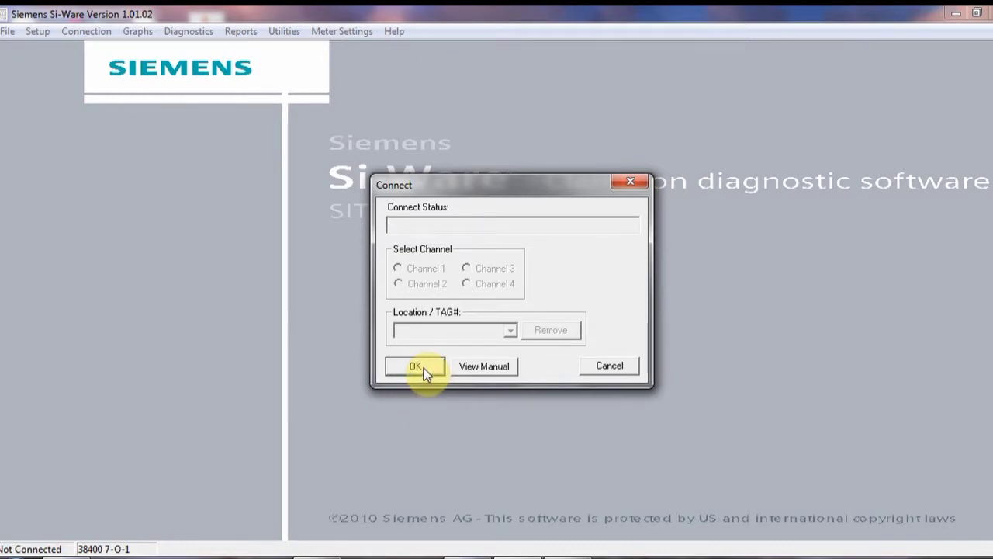
{"action": "left_click", "coordinate": [424, 368]}
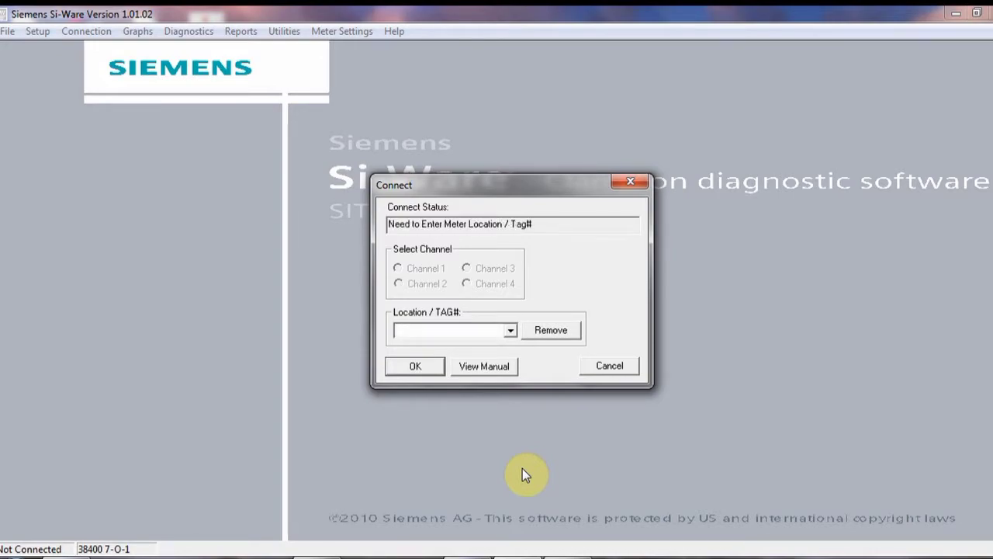
{"action": "type", "text": "pu"}
{"action": "type", "text": "mp"}
{"action": "type", "text": "9"}
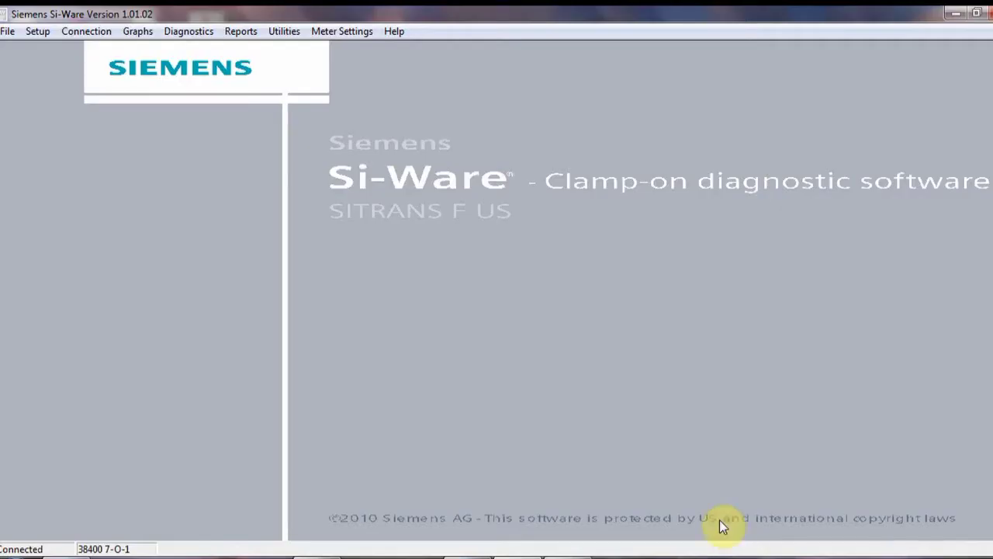
{"action": "left_click", "coordinate": [204, 30]}
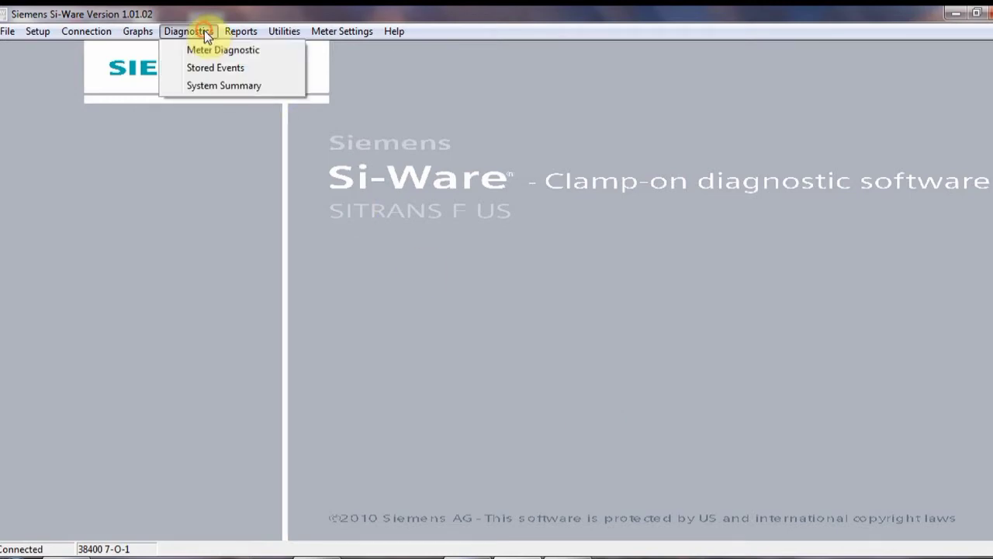
{"action": "left_click", "coordinate": [201, 86]}
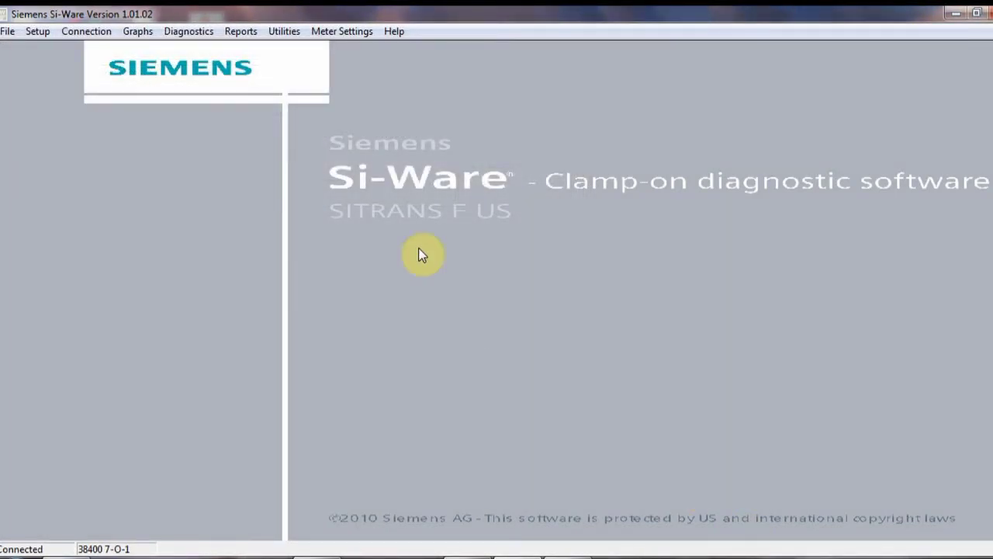
Show PUMP6 meter diagnostics with the capture interval kept at 30 seconds
{"action": "left_click", "coordinate": [193, 31]}
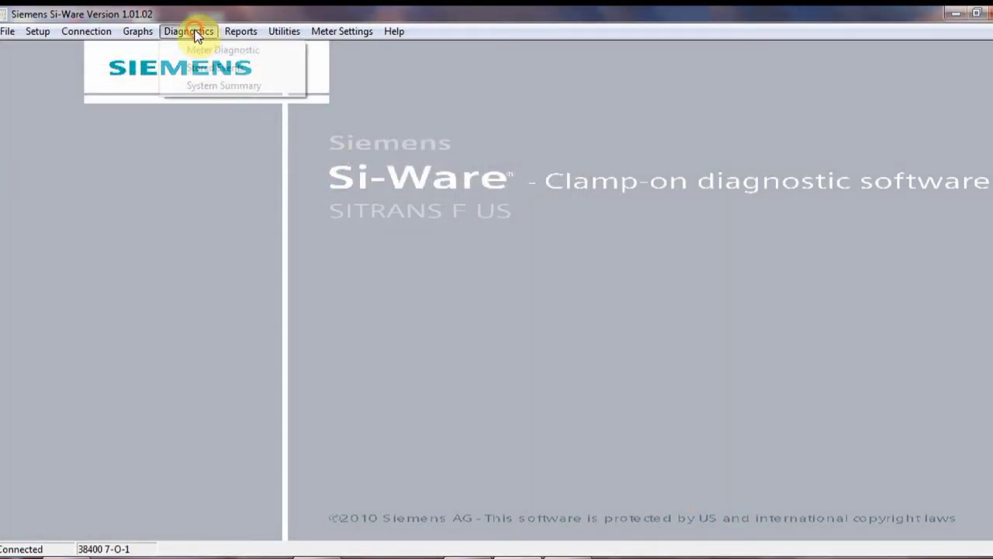
{"action": "left_click", "coordinate": [205, 50]}
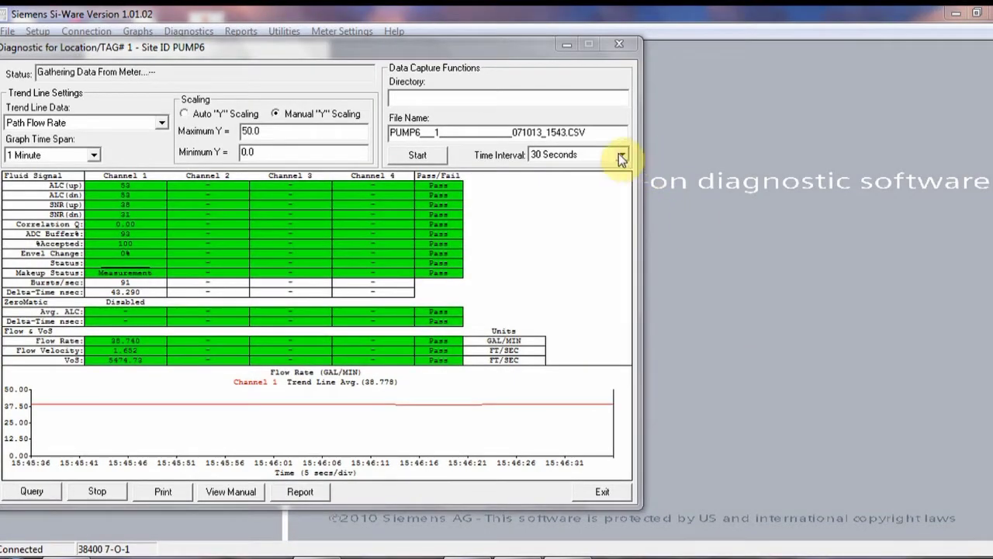
{"action": "left_click", "coordinate": [621, 156]}
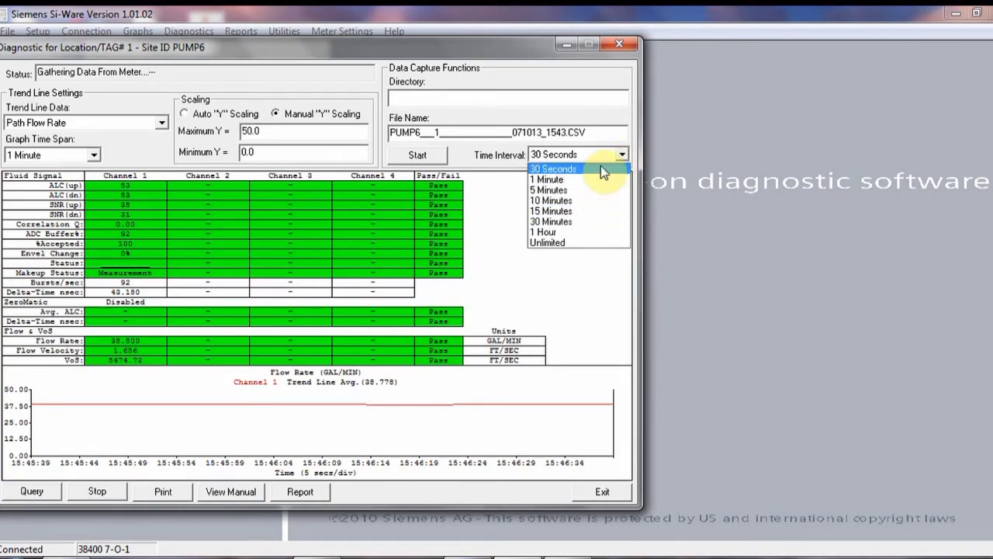
{"action": "left_click", "coordinate": [604, 169]}
Start logging diagnostics to CSV and check the saved data in C:\Si-Ware
{"action": "left_click", "coordinate": [414, 157]}
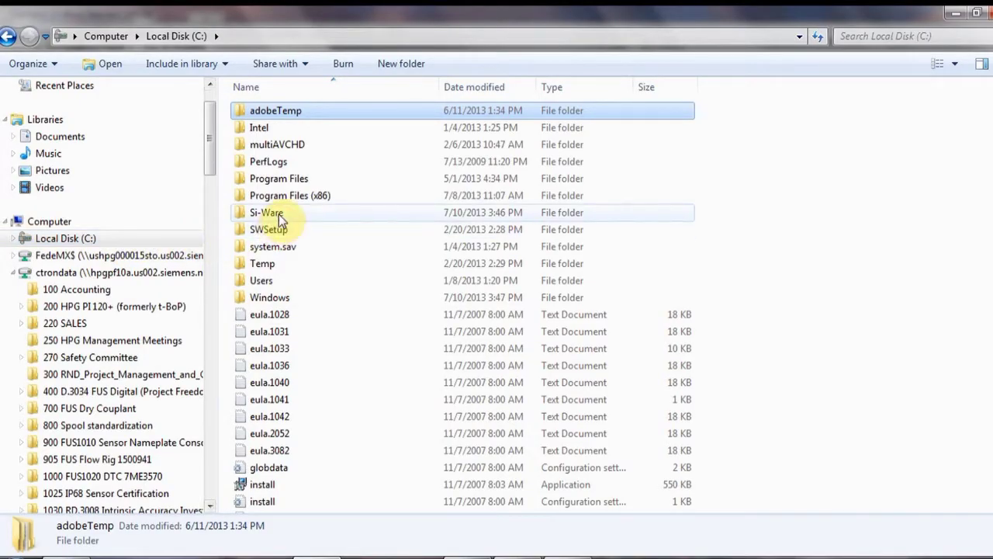
{"action": "left_click", "coordinate": [279, 217]}
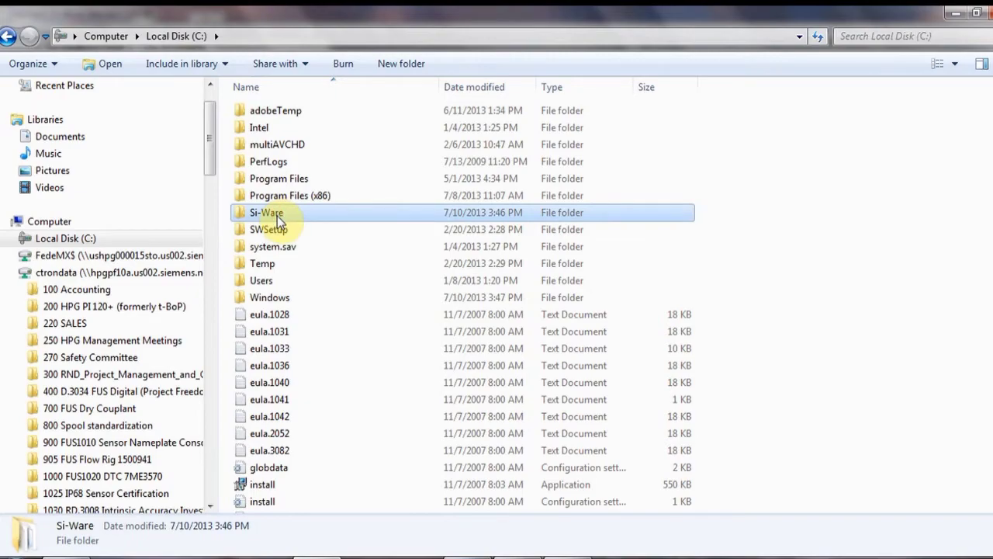
{"action": "double_click", "coordinate": [277, 215]}
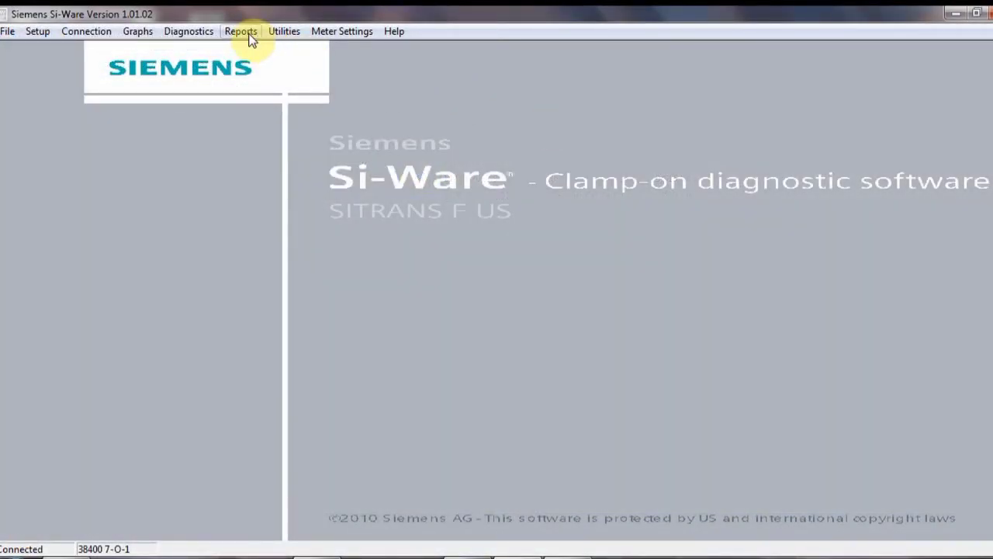
{"action": "left_click", "coordinate": [254, 38]}
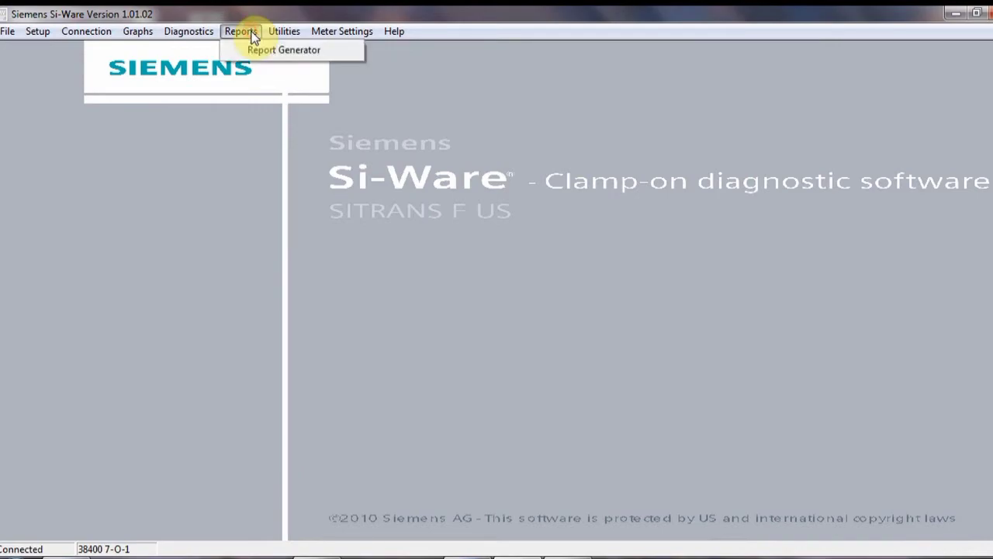
{"action": "left_click", "coordinate": [291, 53]}
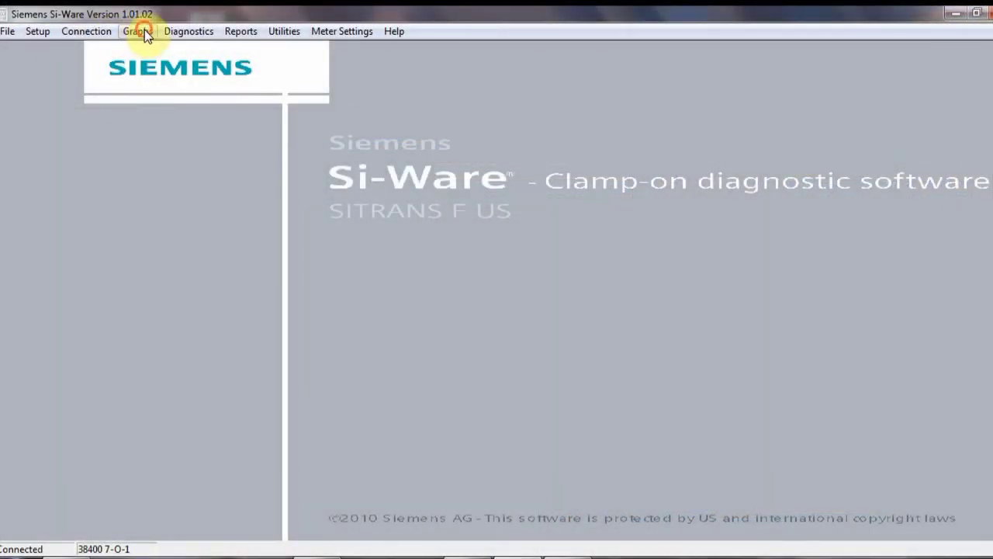
{"action": "left_click", "coordinate": [144, 31]}
{"action": "left_click", "coordinate": [143, 50]}
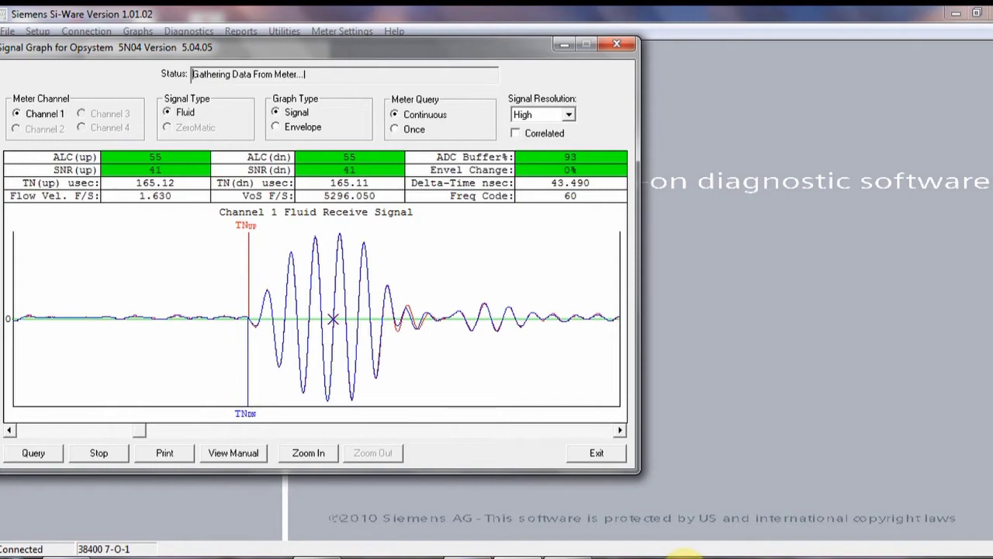
{"action": "left_click", "coordinate": [315, 456]}
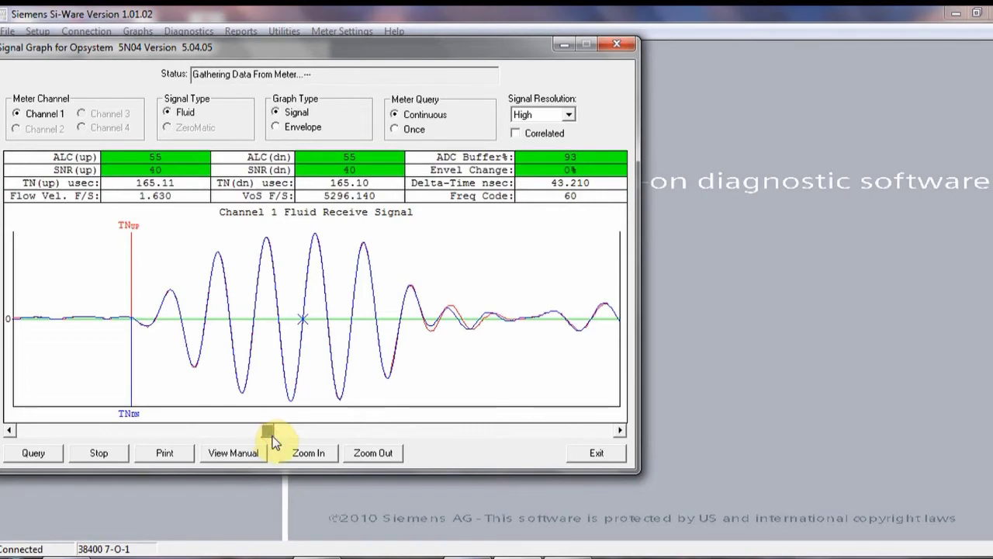
{"action": "left_click", "coordinate": [369, 455]}
{"action": "left_click", "coordinate": [596, 452]}
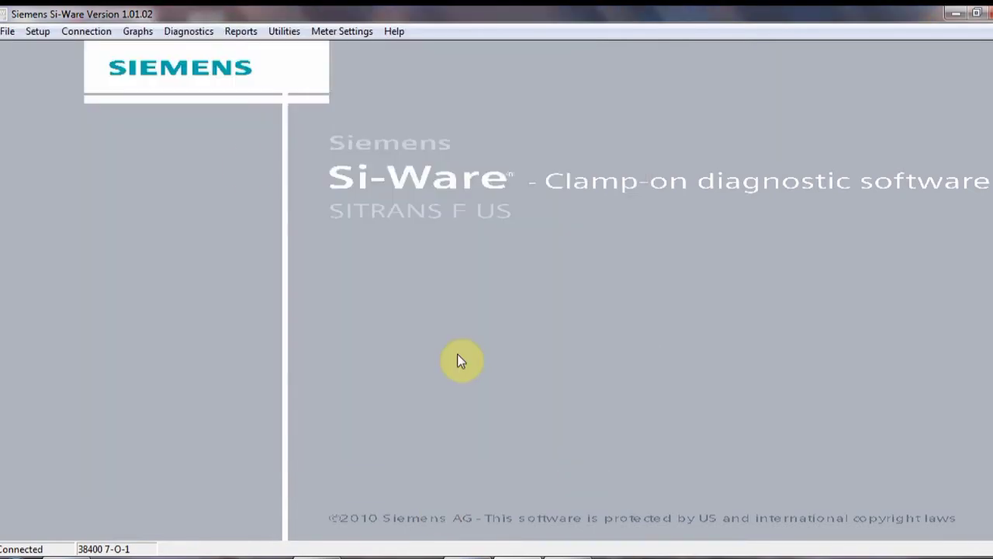
Plot Path ALC on the trend graph
{"action": "left_click", "coordinate": [146, 35]}
{"action": "left_click", "coordinate": [155, 68]}
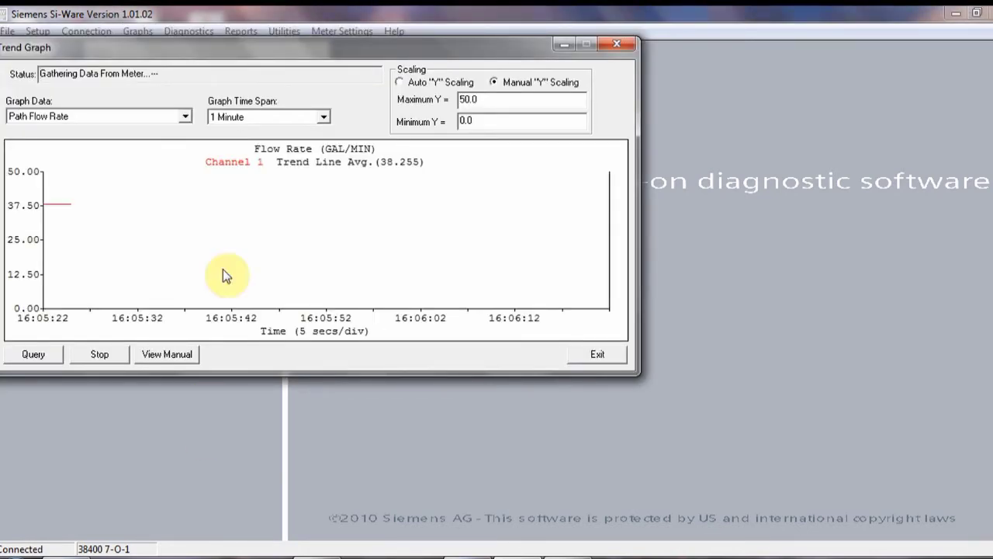
{"action": "left_click", "coordinate": [186, 115]}
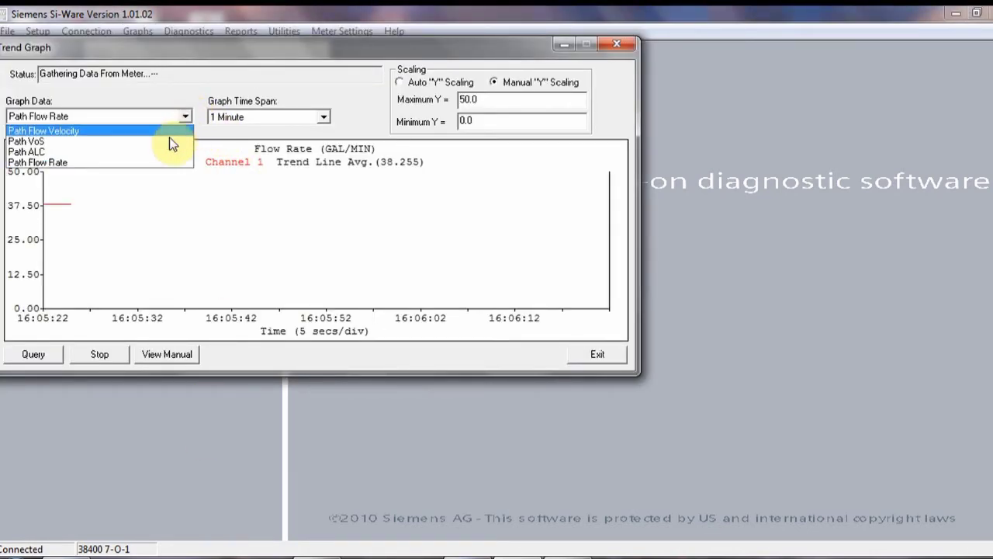
{"action": "left_click", "coordinate": [149, 153]}
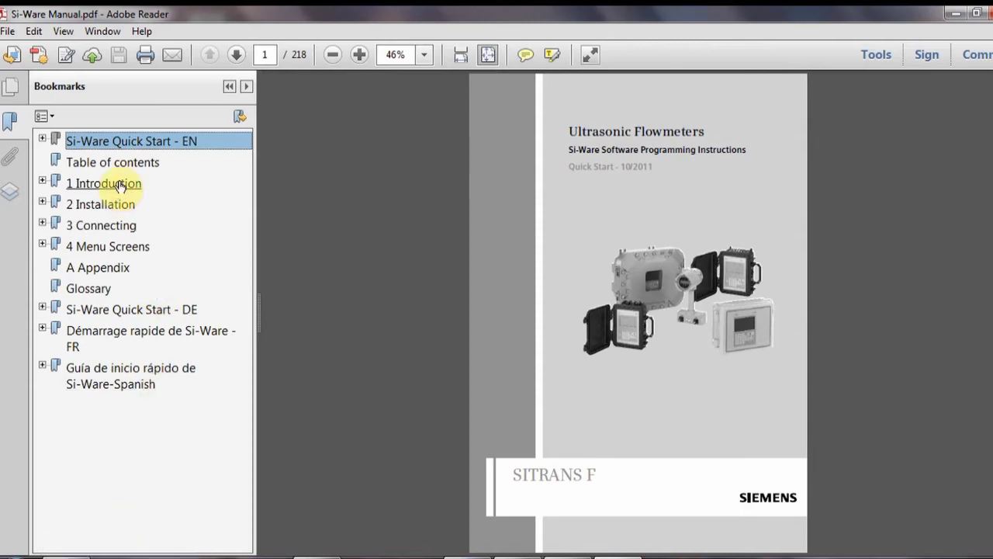
Browse the manual's Introduction, Installation, Menu Screens and Appendix bookmarks
{"action": "left_click", "coordinate": [121, 184]}
{"action": "left_click", "coordinate": [119, 206]}
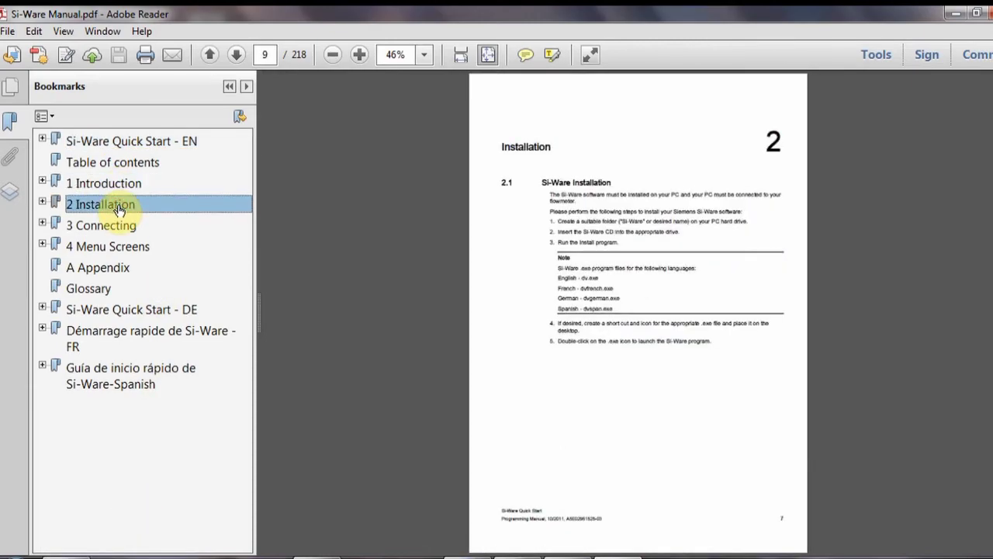
{"action": "left_click", "coordinate": [112, 246]}
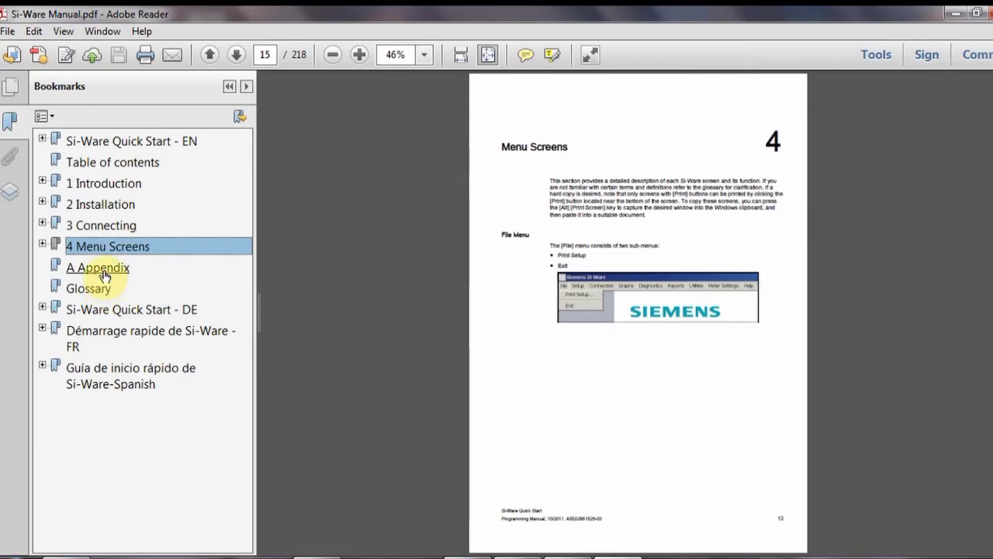
{"action": "left_click", "coordinate": [96, 268]}
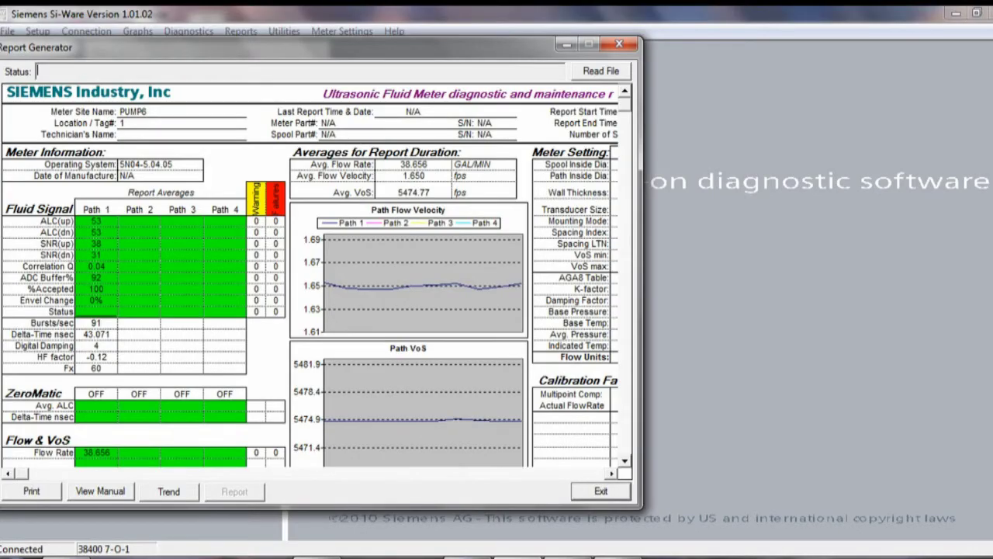